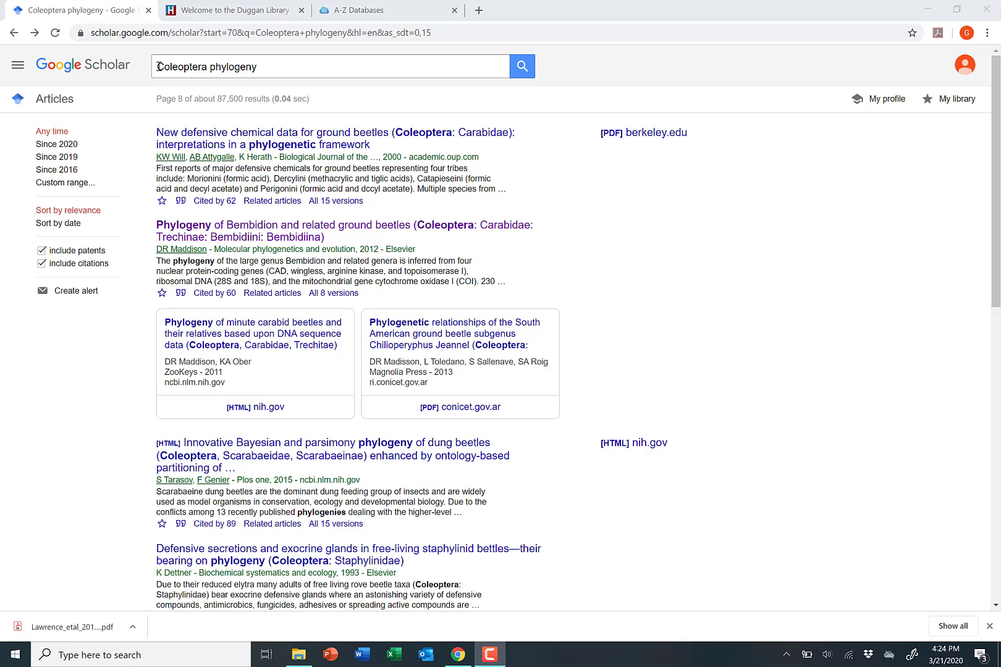
left_click_drag(159, 66, 271, 69)
left_click(271, 69)
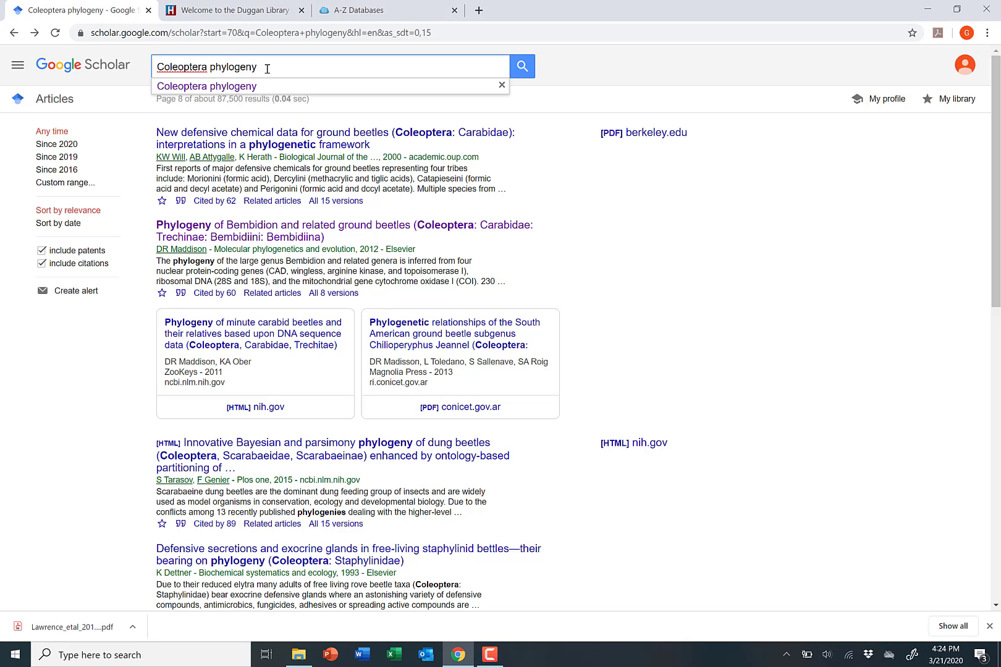
left_click(622, 263)
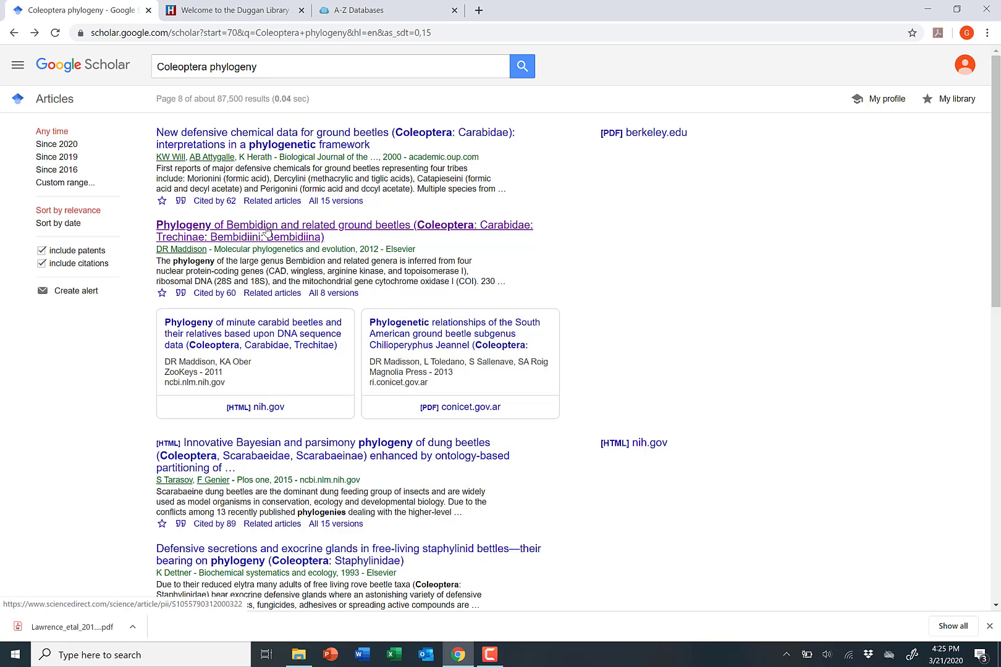
Step: Open the article "Phylogeny of Bembidion and related ground beetles" from the search results and skim its abstract page
left_click(267, 232)
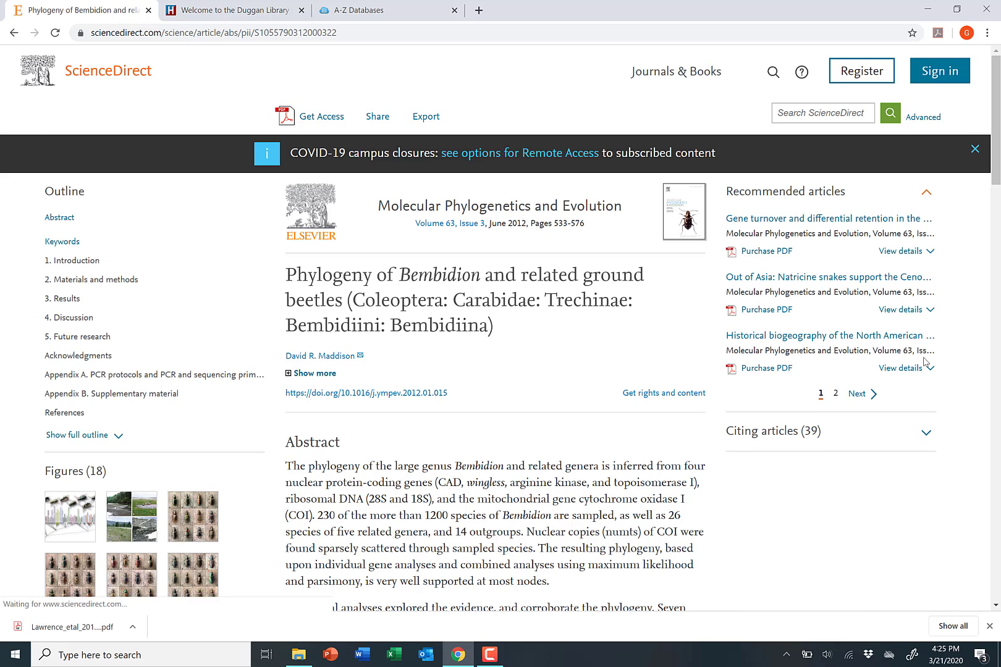
scroll(84, 368, "down", 3)
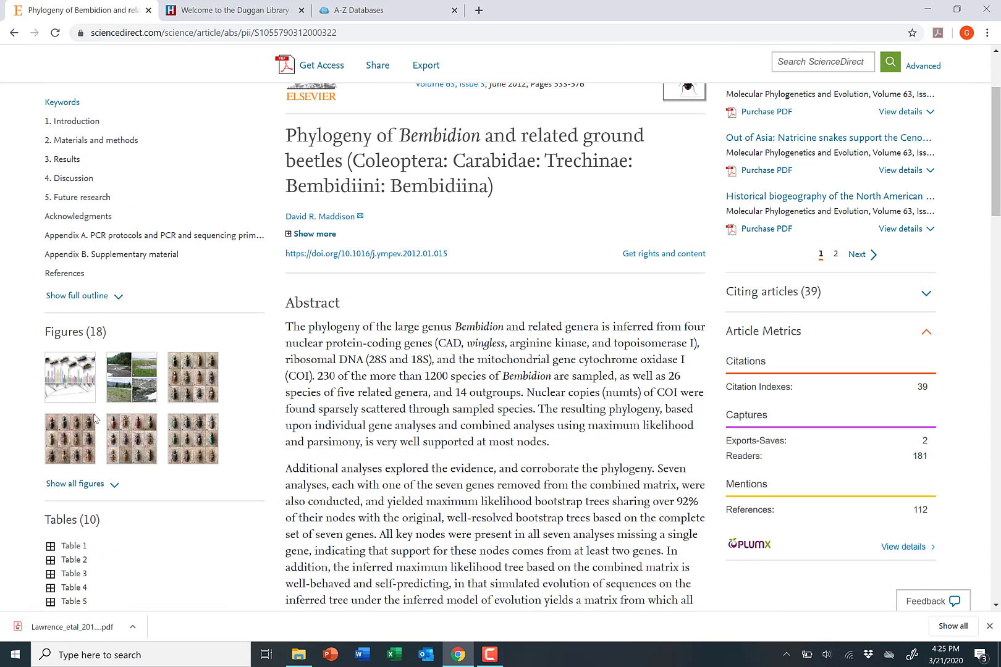
mouse_move(998, 155)
left_mouse_down()
mouse_move(998, 262)
mouse_move(999, 133)
left_mouse_up()
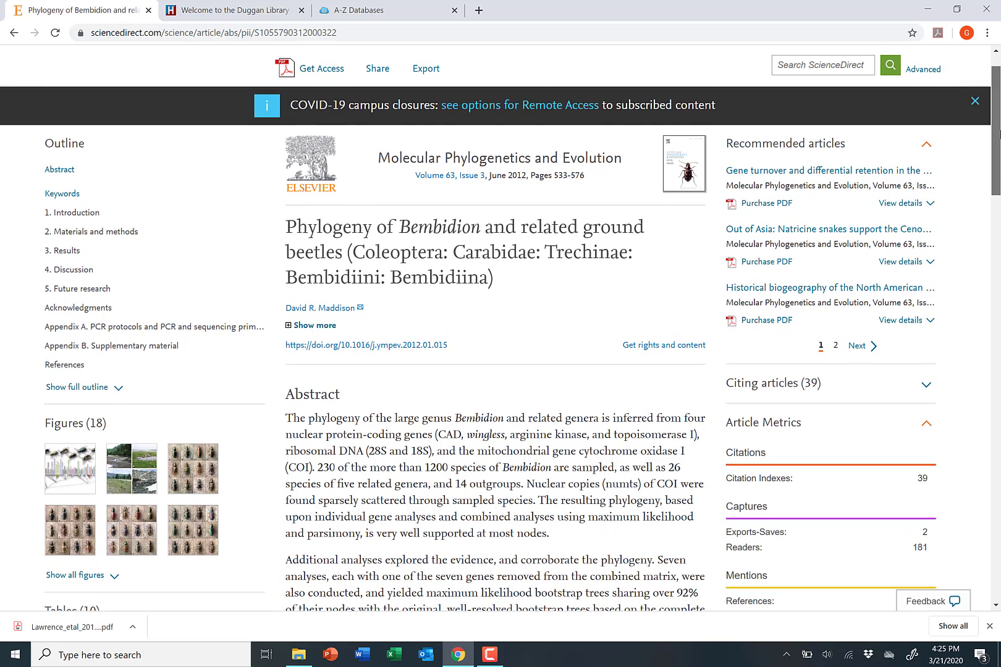
Step: View the article's graphical abstract figure and the text around it, and return to the article overview
left_click(74, 472)
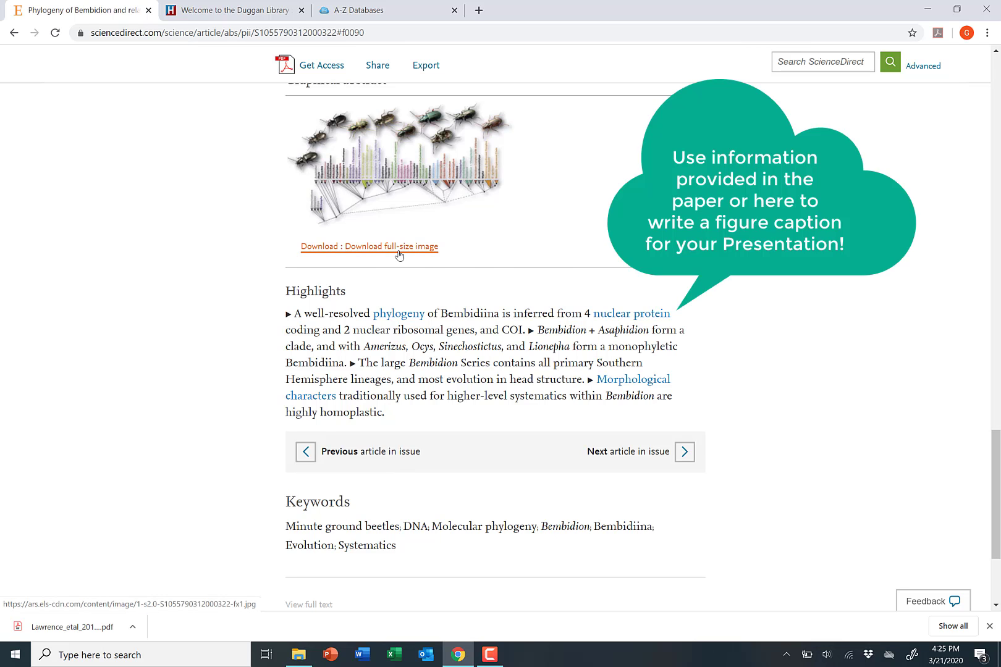
left_click_drag(996, 445, 996, 386)
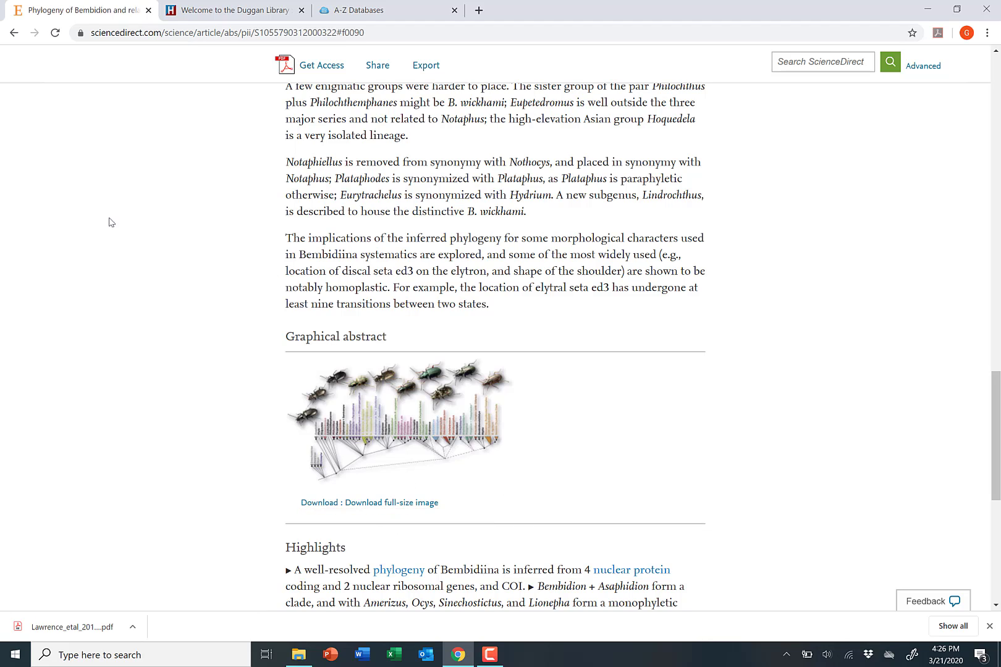
left_click(14, 33)
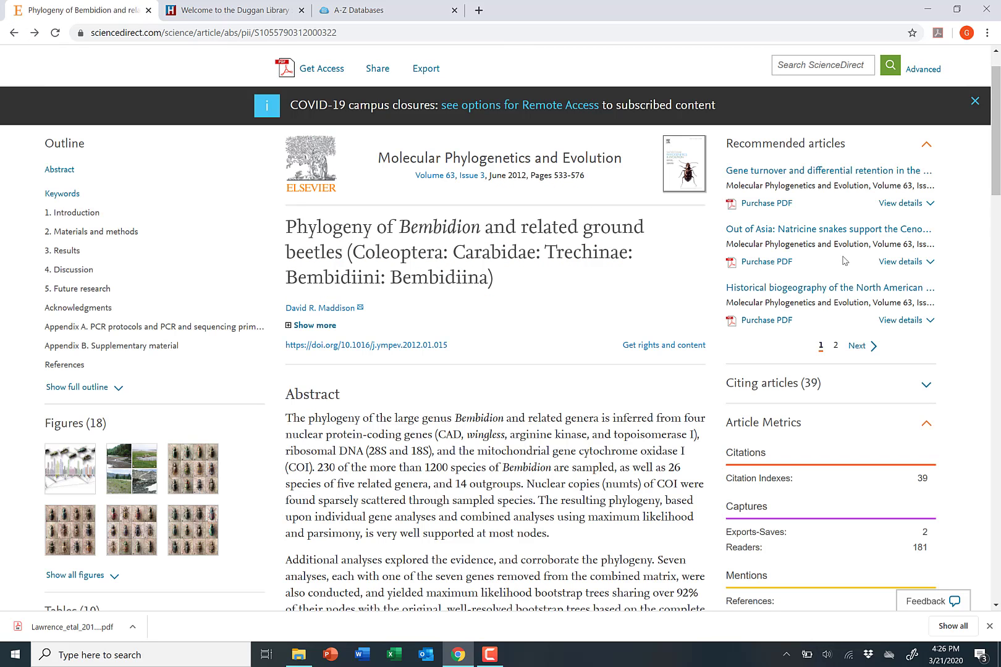
Step: Check the options for getting access to the article's PDF and close them
scroll(998, 135, "up", 1)
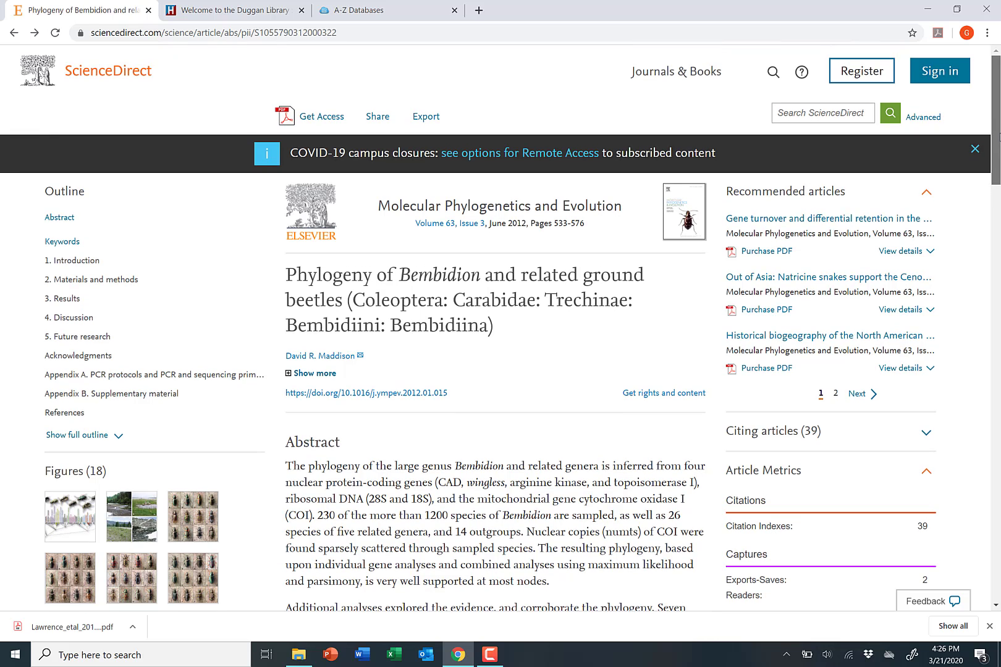
scroll(997, 135, "down", 1)
scroll(997, 135, "up", 1)
left_click(319, 117)
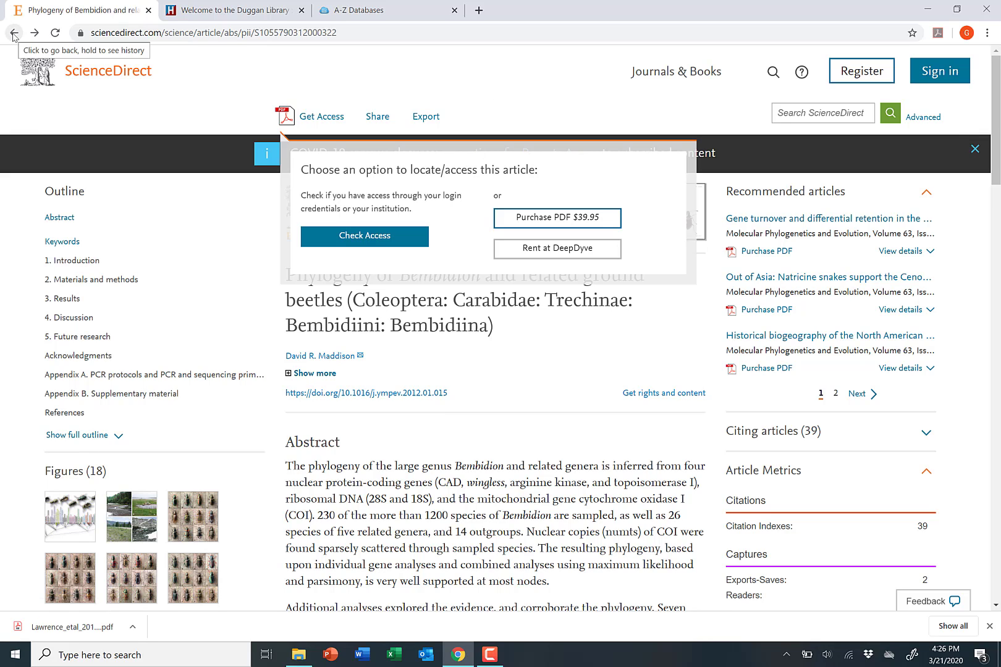
left_click(370, 83)
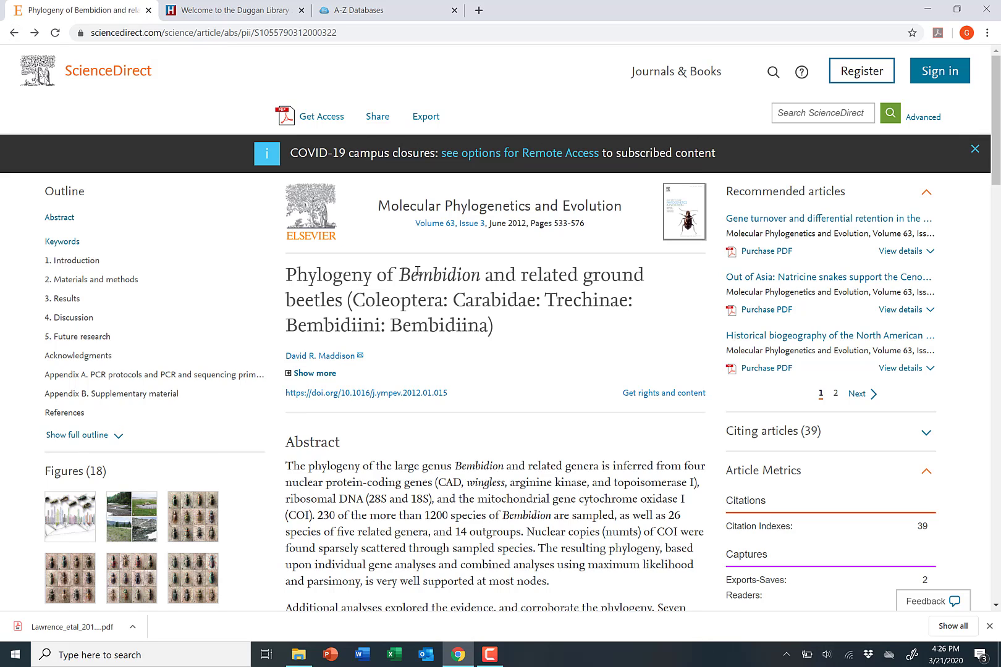
Step: Copy the article's full title and paste it into the Duggan Library collections search
left_click_drag(285, 272, 494, 321)
key("ctrl+c")
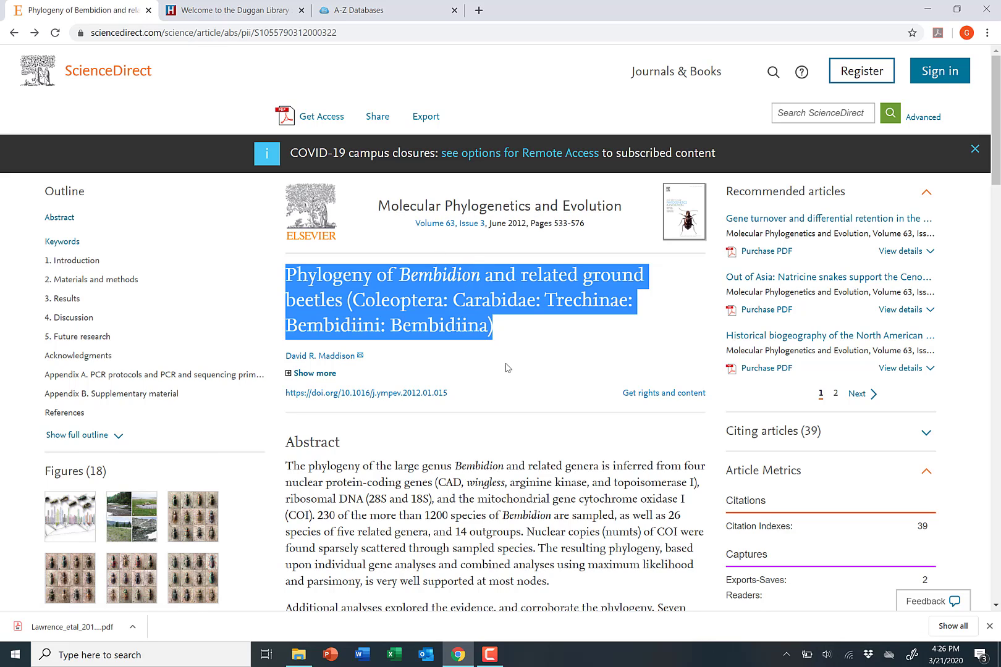
left_click(225, 10)
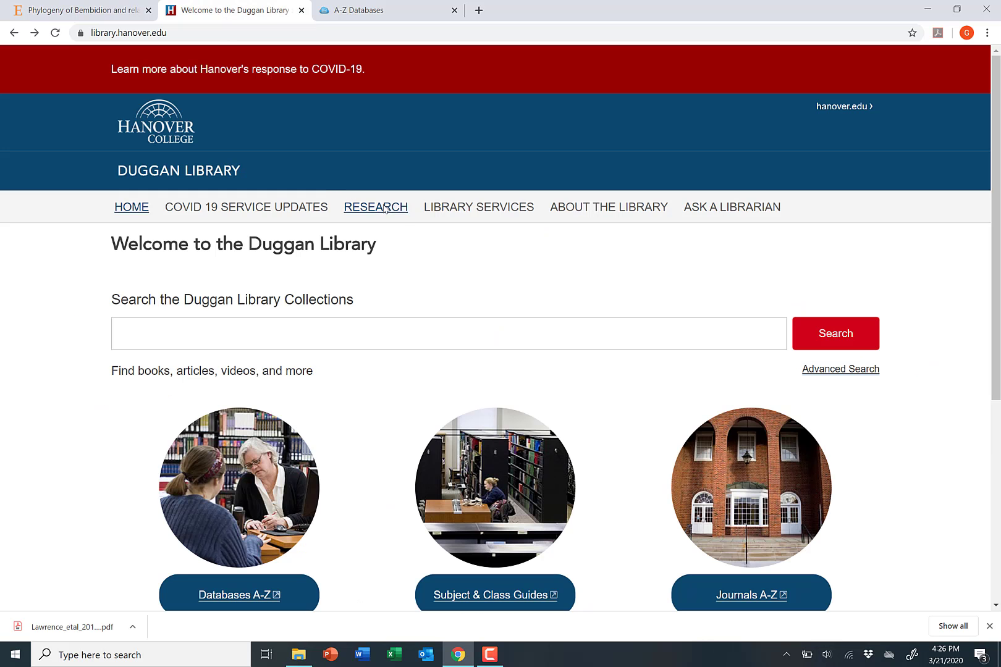
left_click(343, 335)
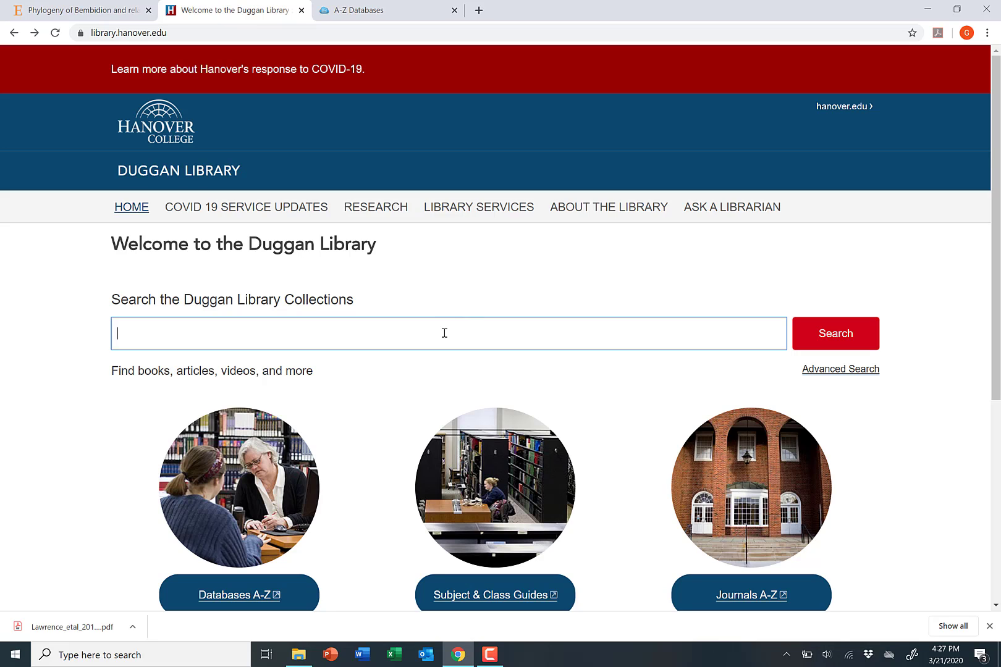
key("ctrl+v")
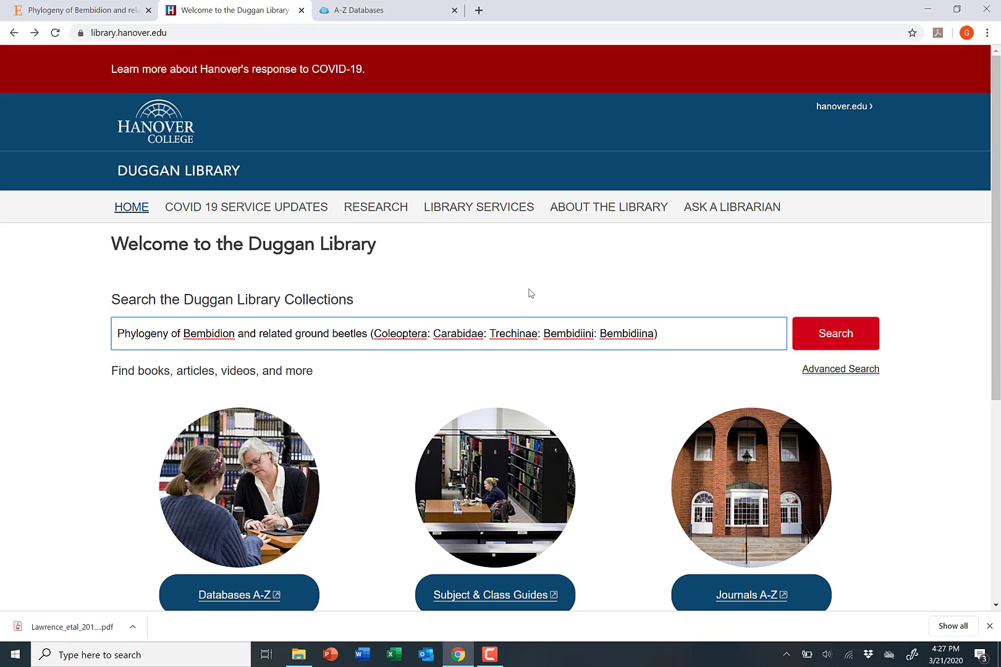
Step: Paste the copied article title over the existing query and search the Duggan Library collections for it
left_click_drag(664, 337, 95, 356)
key("ctrl+c")
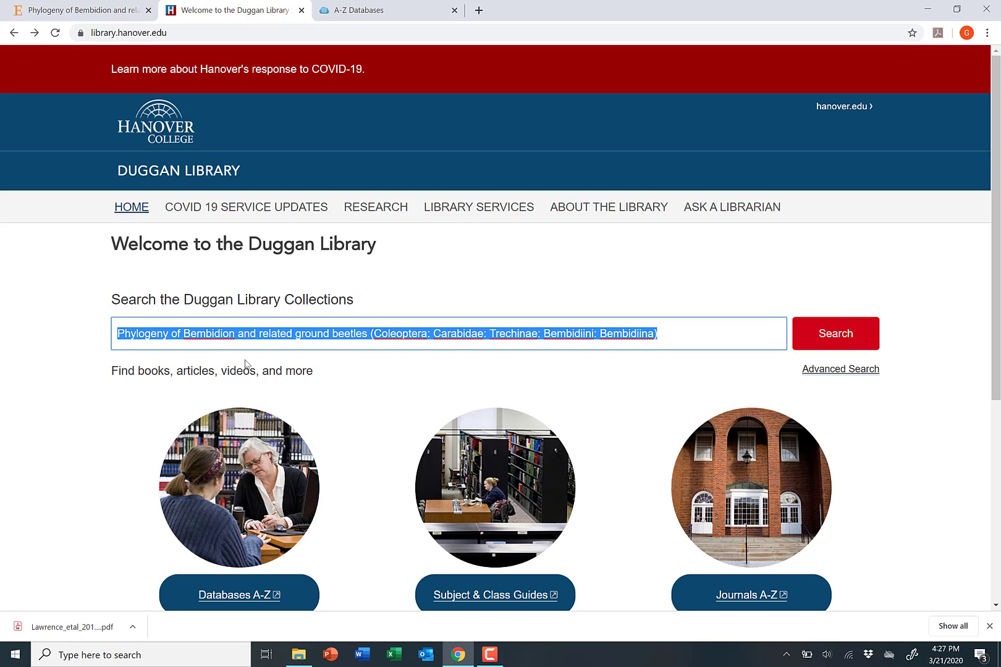
right_click(296, 333)
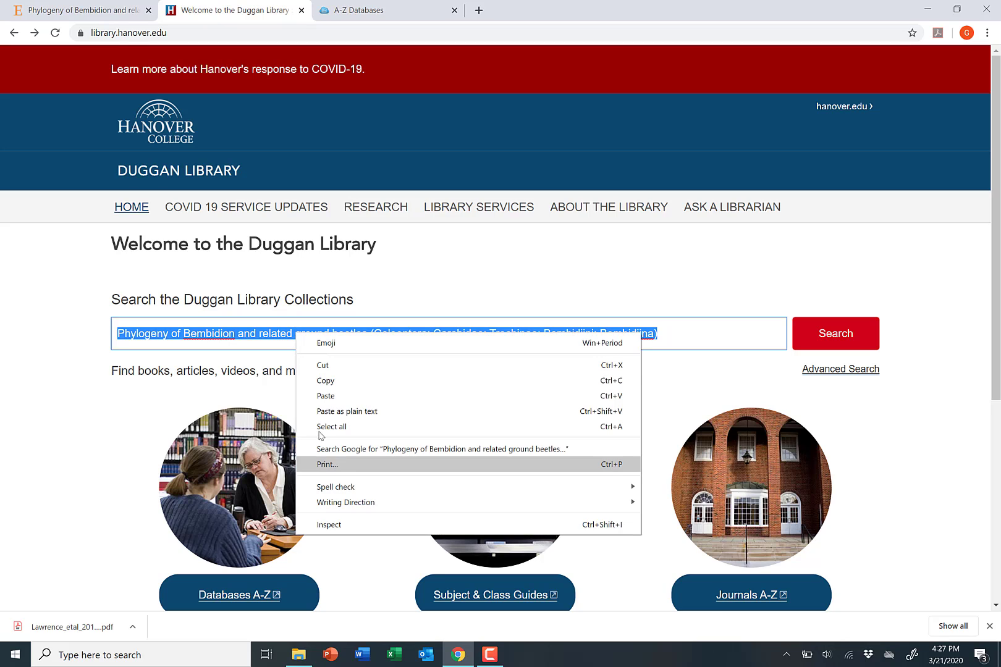
left_click(341, 398)
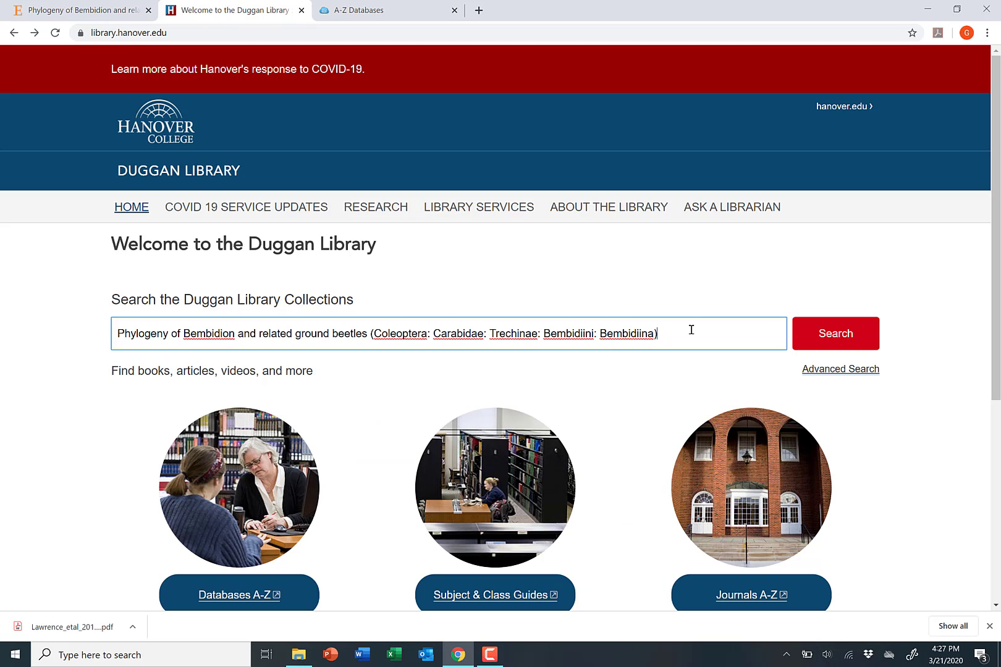
left_click(819, 337)
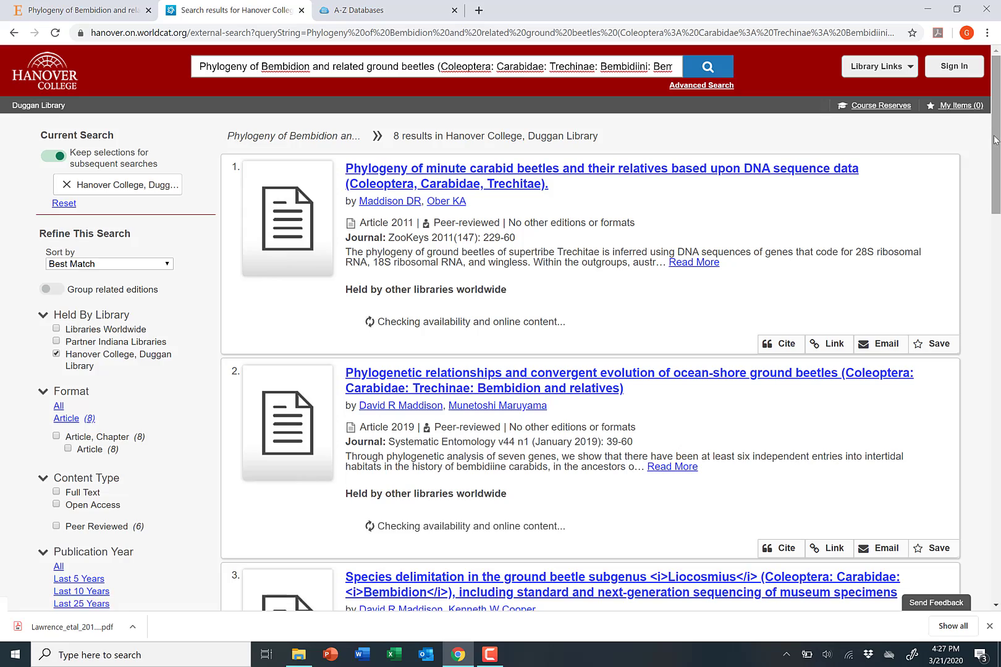
mouse_move(998, 141)
left_mouse_down()
mouse_move(998, 429)
mouse_move(996, 136)
left_mouse_up()
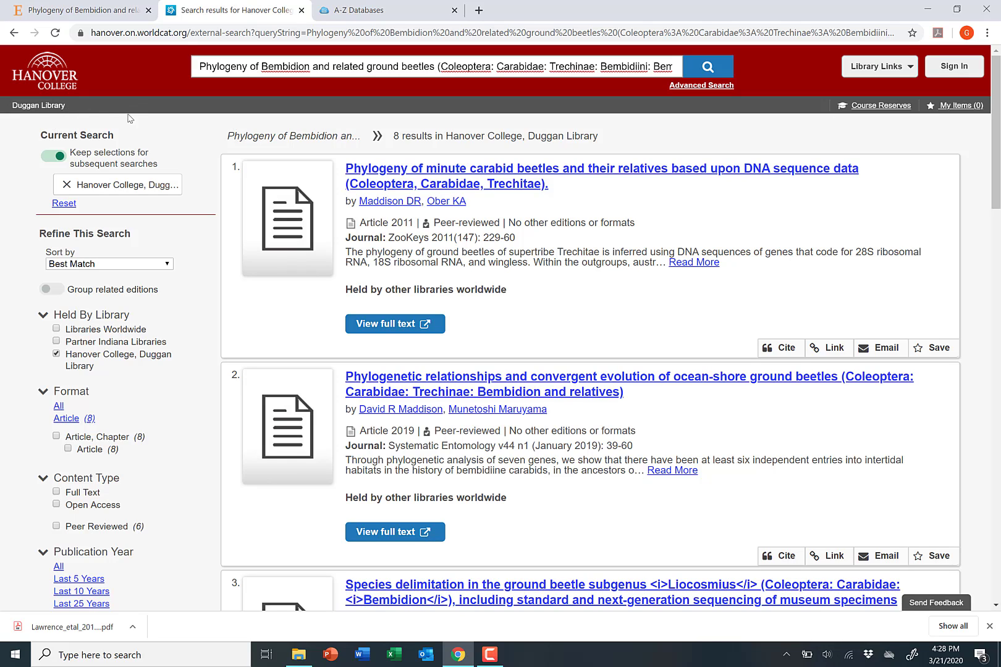
Step: Return to the Duggan Library homepage and open its A-Z list of databases
left_click(13, 35)
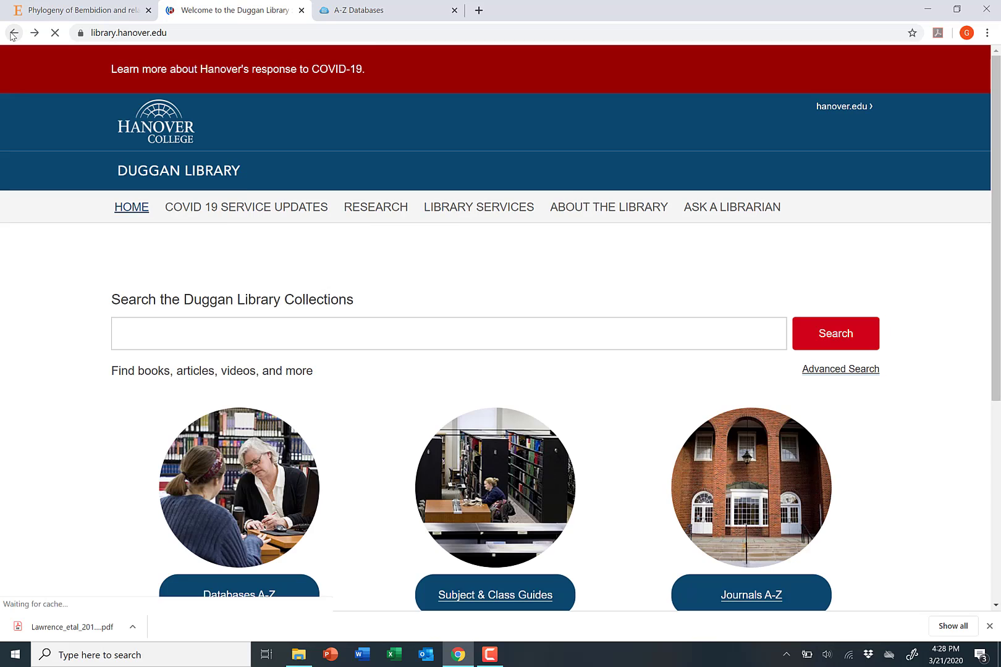
scroll(989, 283, "down", 3)
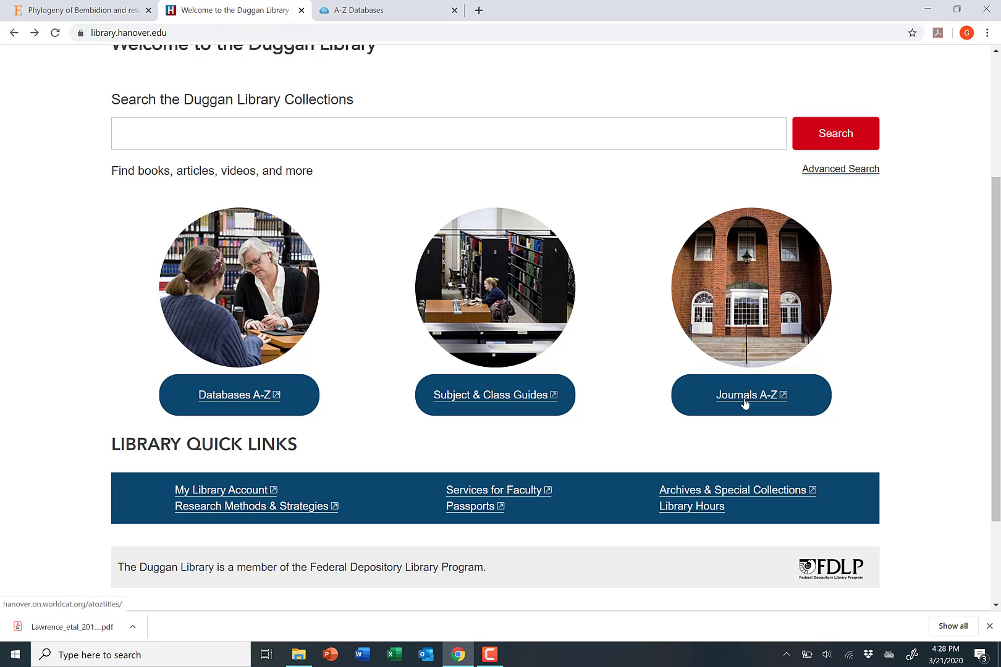
scroll(995, 341, "up", 1)
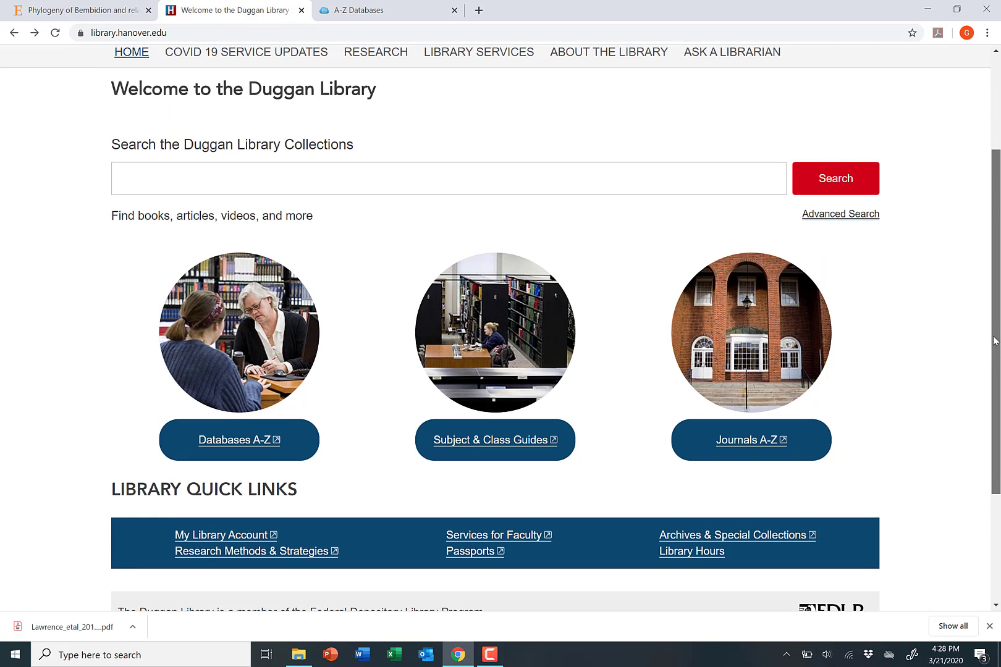
left_click_drag(995, 341, 996, 282)
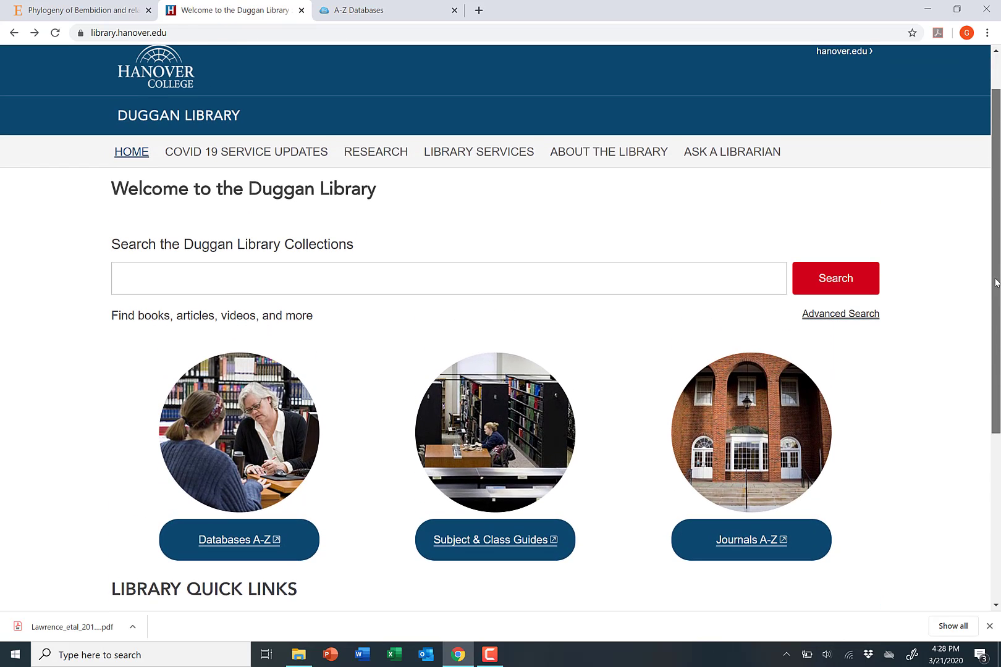
left_click(224, 541)
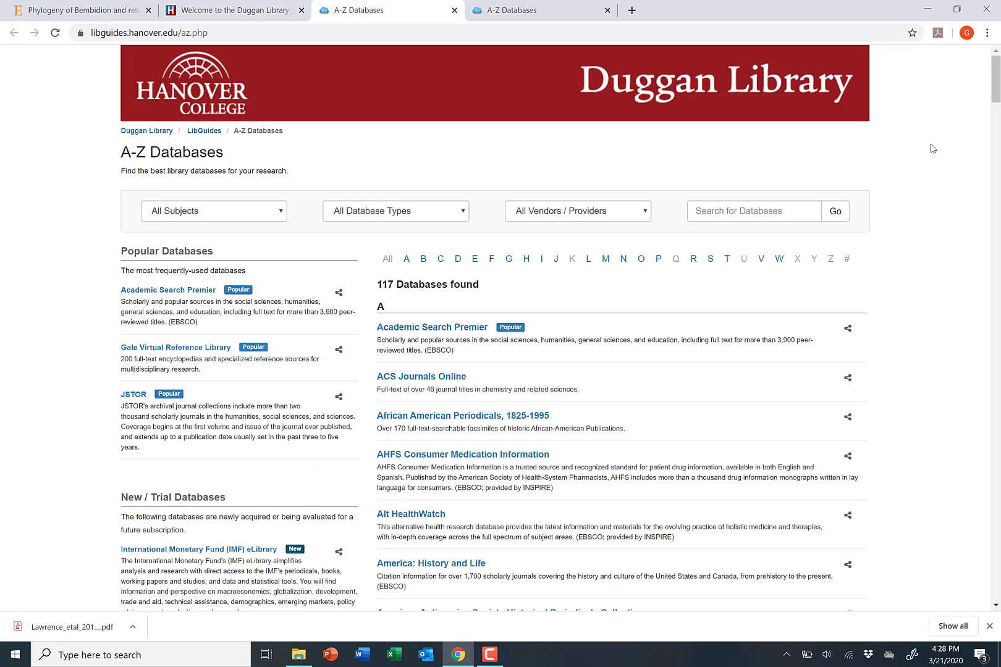
Step: Browse the A-Z Databases list and open Academic Search Premier
right_click(993, 84)
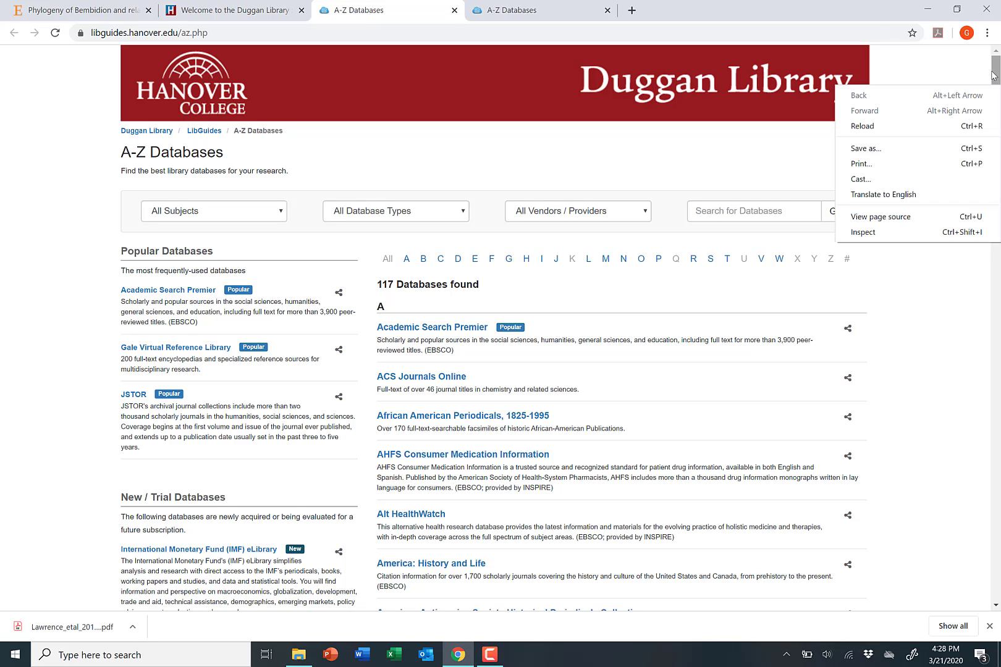
left_click_drag(996, 73, 997, 73)
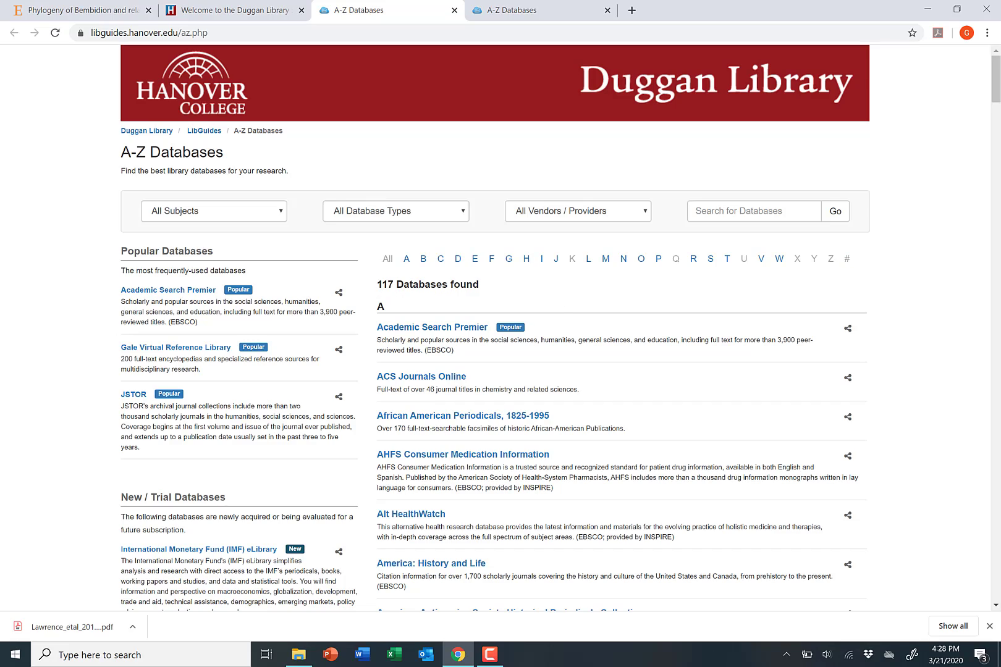
left_click_drag(995, 105, 996, 140)
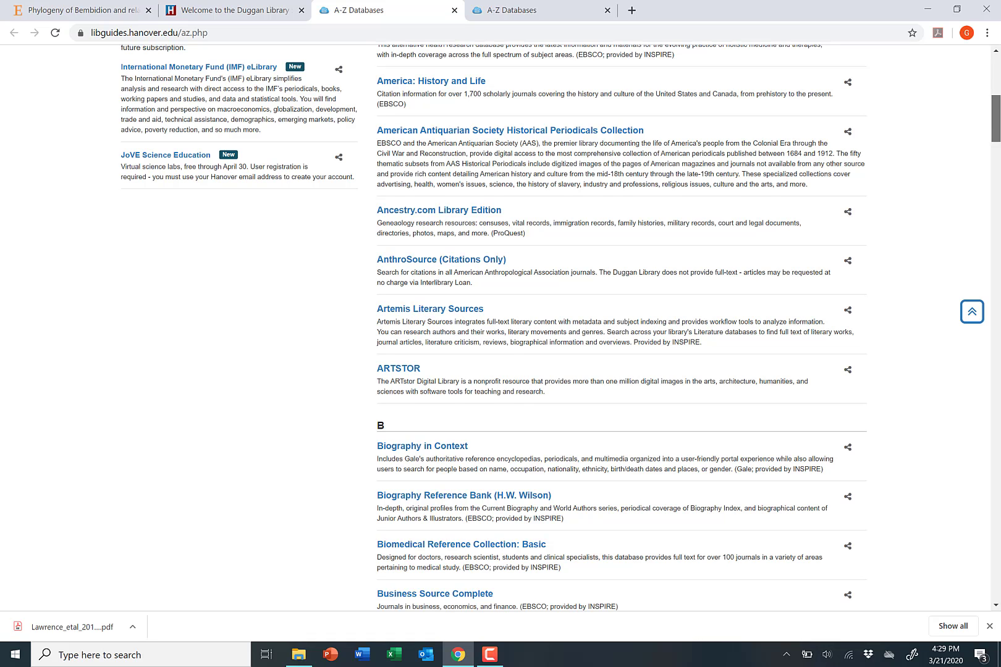
left_click_drag(996, 140, 996, 158)
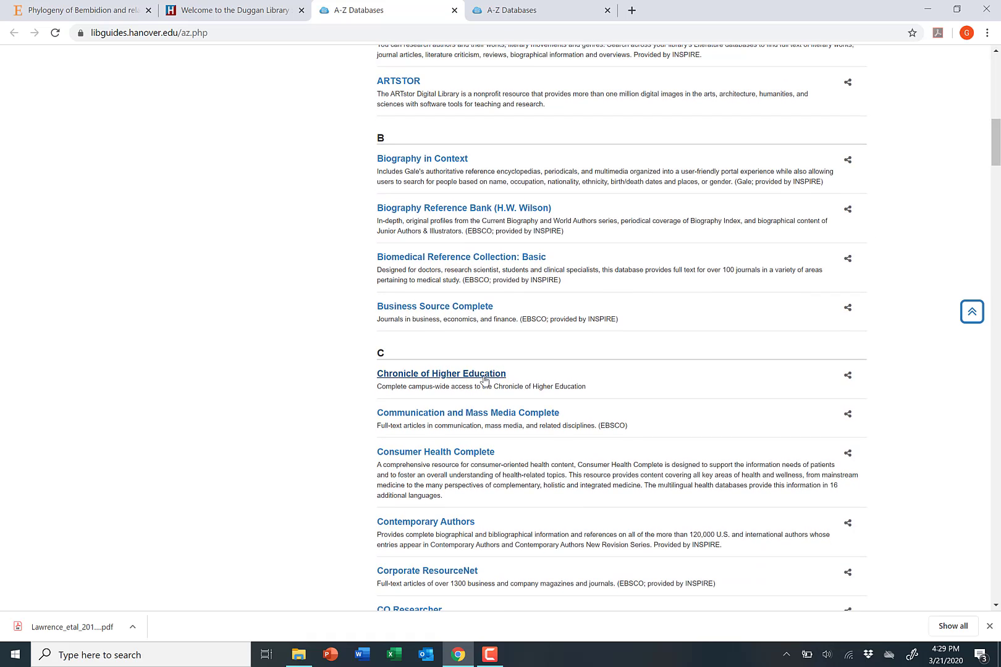
left_click_drag(992, 170, 992, 106)
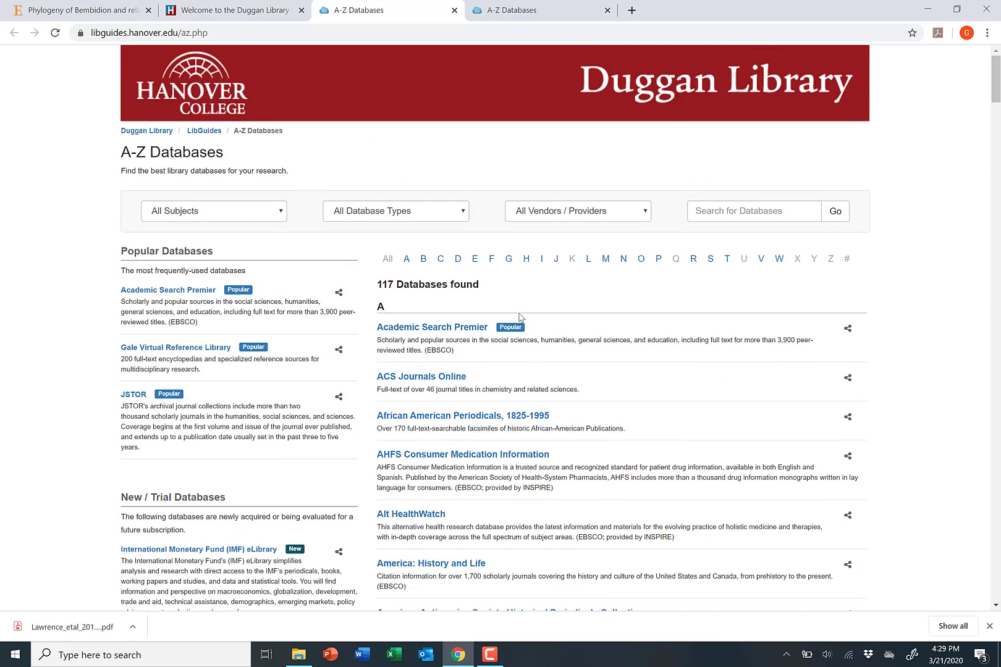
left_click(431, 332)
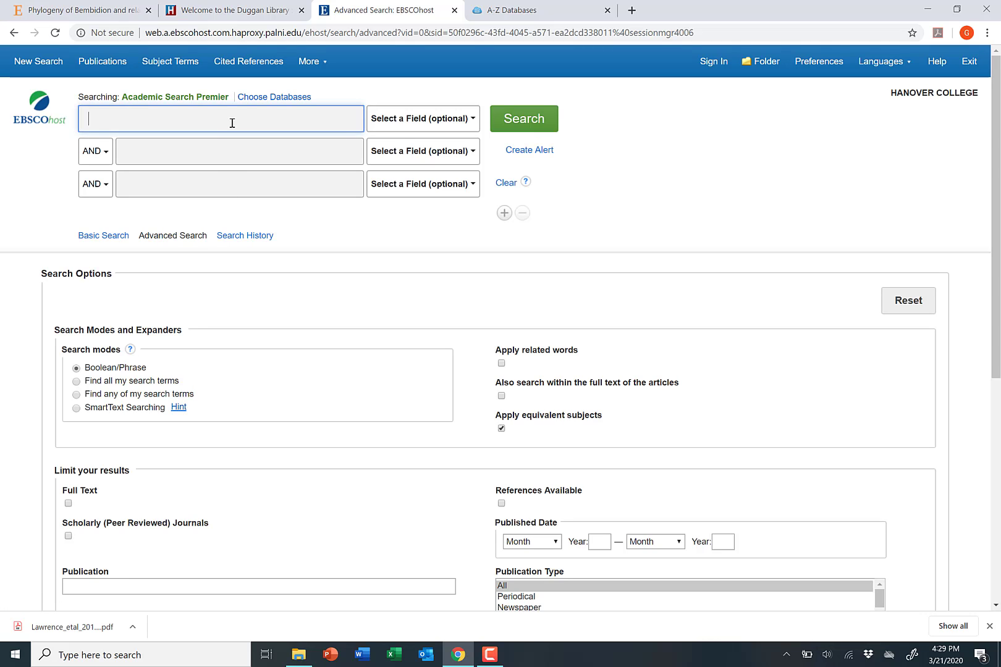
Step: Search Academic Search Premier for the copied article title and open the detailed record of the matching article
key("ctrl+v")
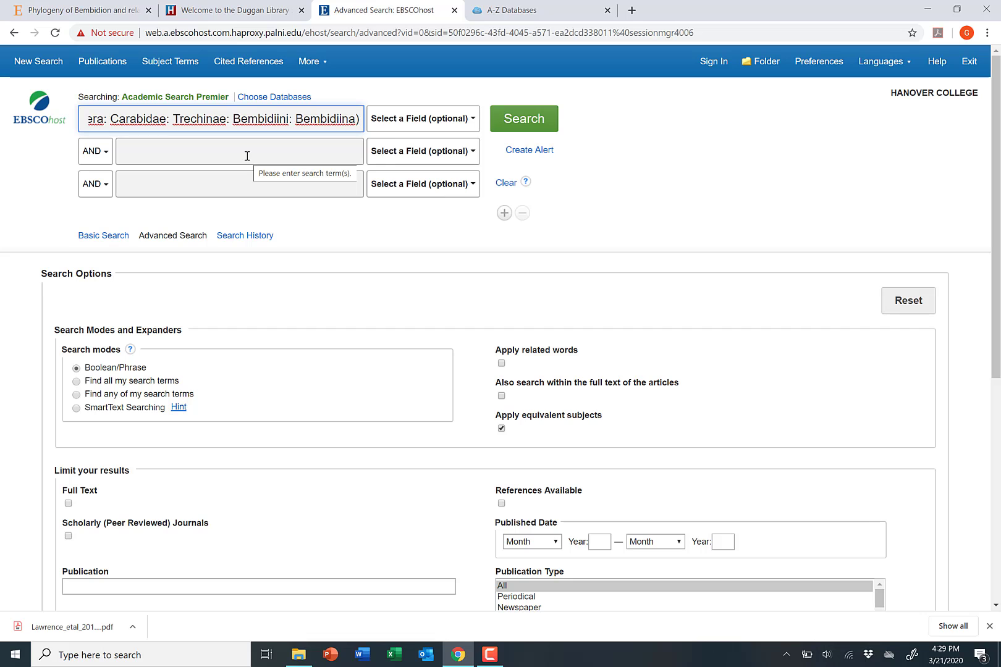
left_click(528, 122)
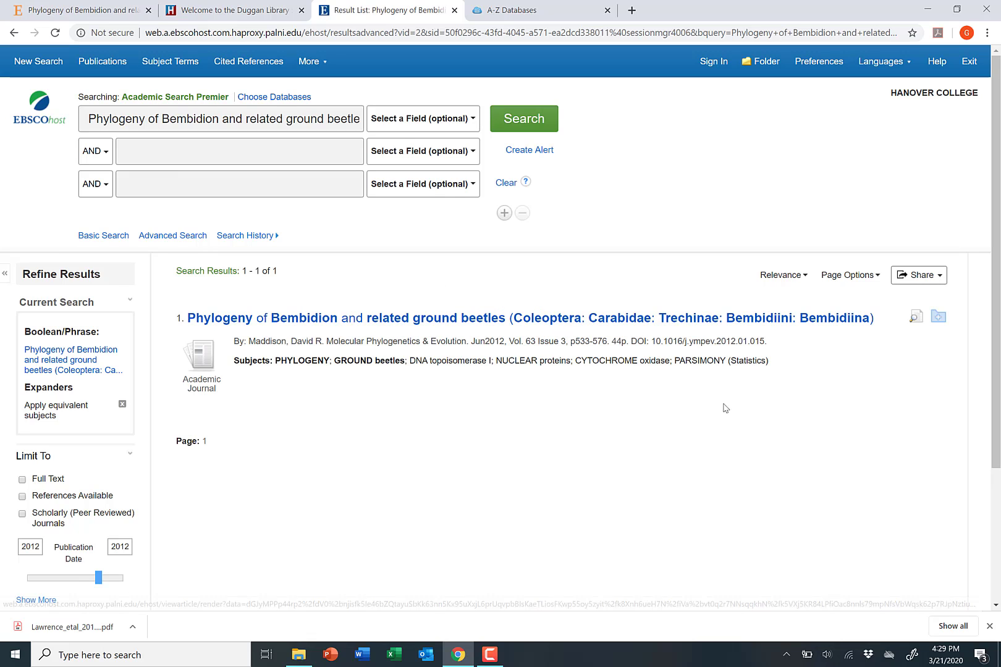
mouse_move(996, 298)
left_mouse_down()
mouse_move(999, 382)
mouse_move(999, 297)
left_mouse_up()
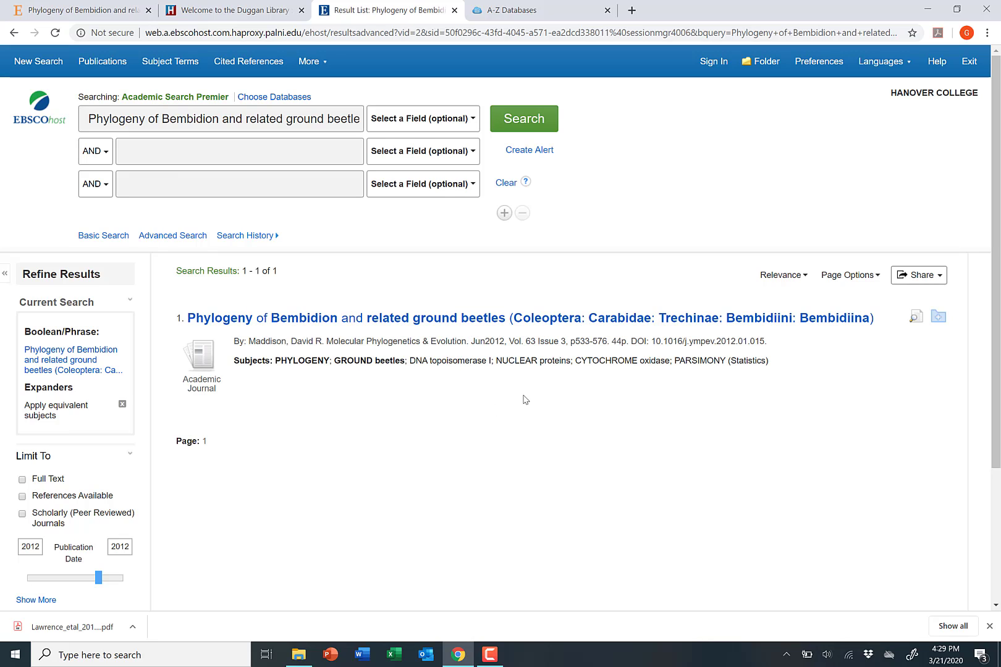
left_click(509, 319)
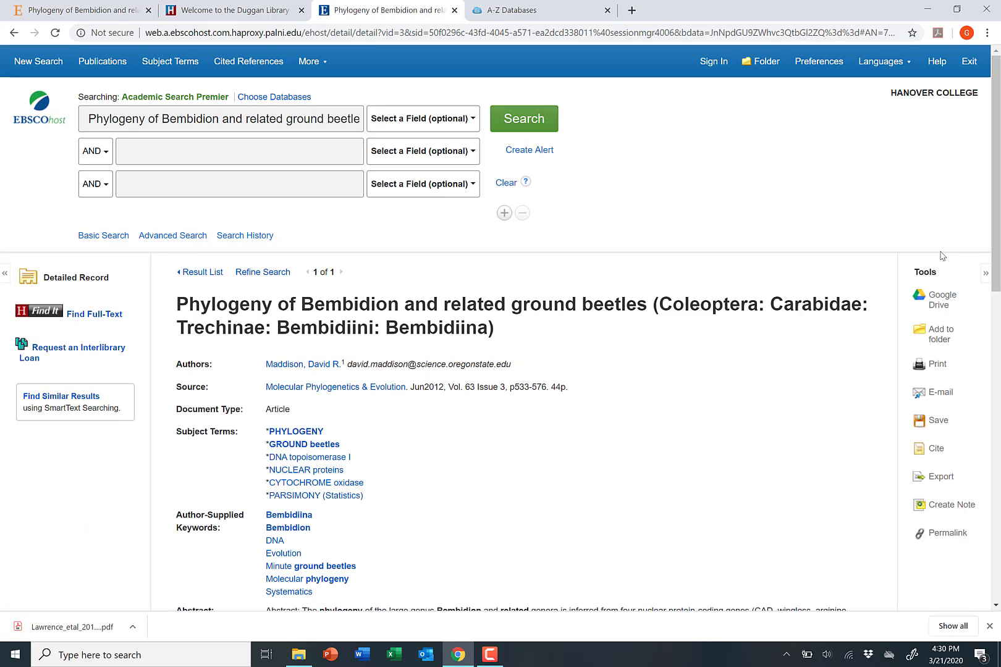
Step: Look for the article's full text from its Academic Search Premier record and review the access options in the Hanover College link resolver
left_click_drag(996, 196, 996, 271)
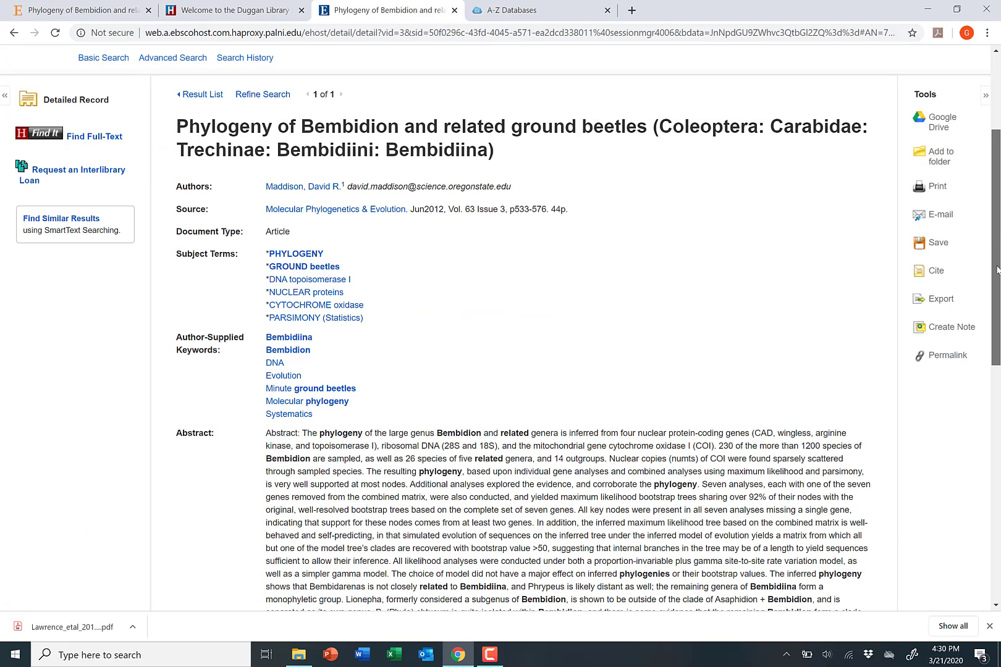
left_click(41, 140)
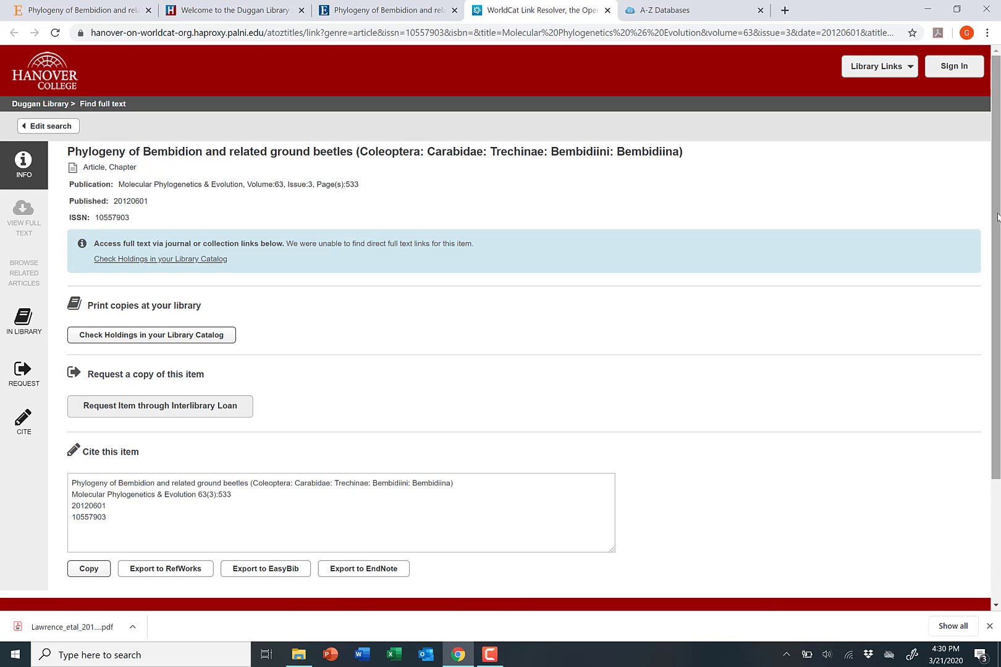
scroll(996, 216, "down", 2)
scroll(996, 216, "up", 1)
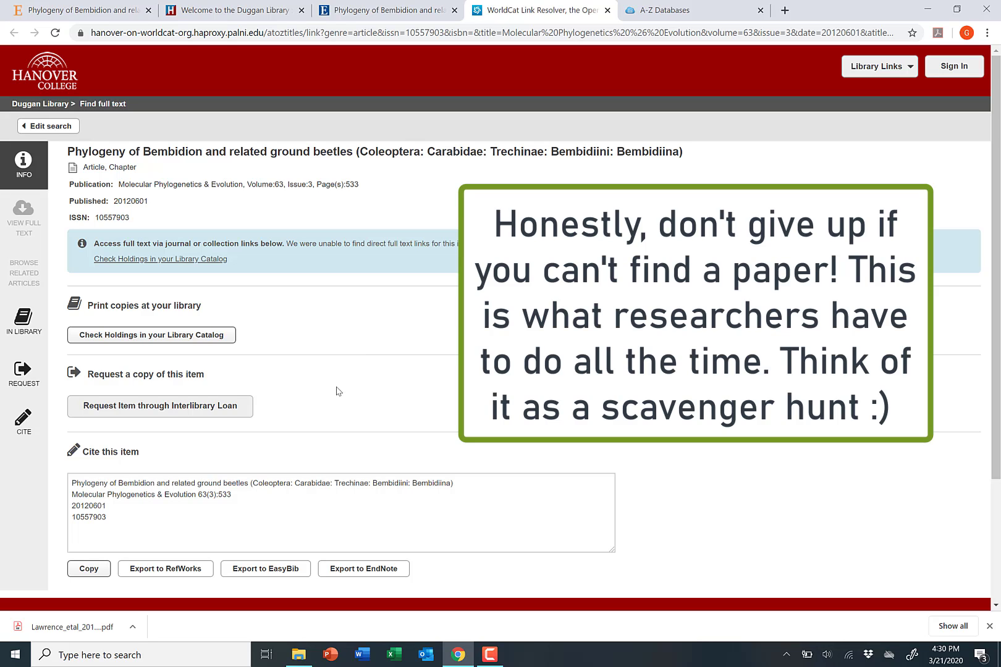
Step: Open the interlibrary loan request form for the article and agree to comply with the copyright restrictions
left_click(153, 421)
left_click(155, 412)
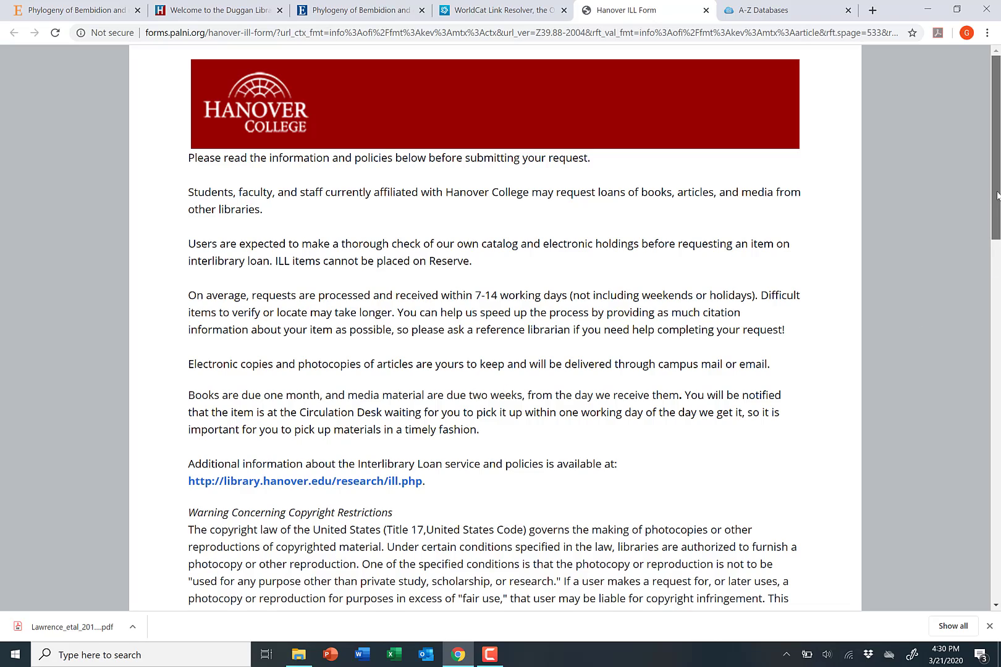
left_click_drag(997, 195, 980, 361)
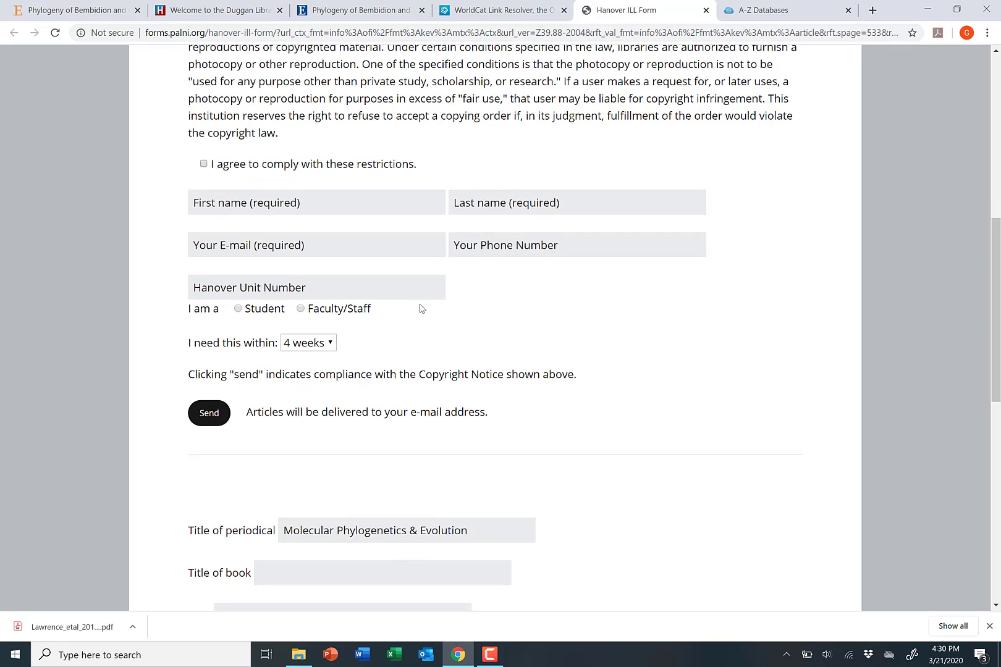
left_click(204, 165)
Step: Review the citation fields, the choices for how soon the item is needed, and the policies on the interlibrary loan form
left_click_drag(999, 371, 995, 527)
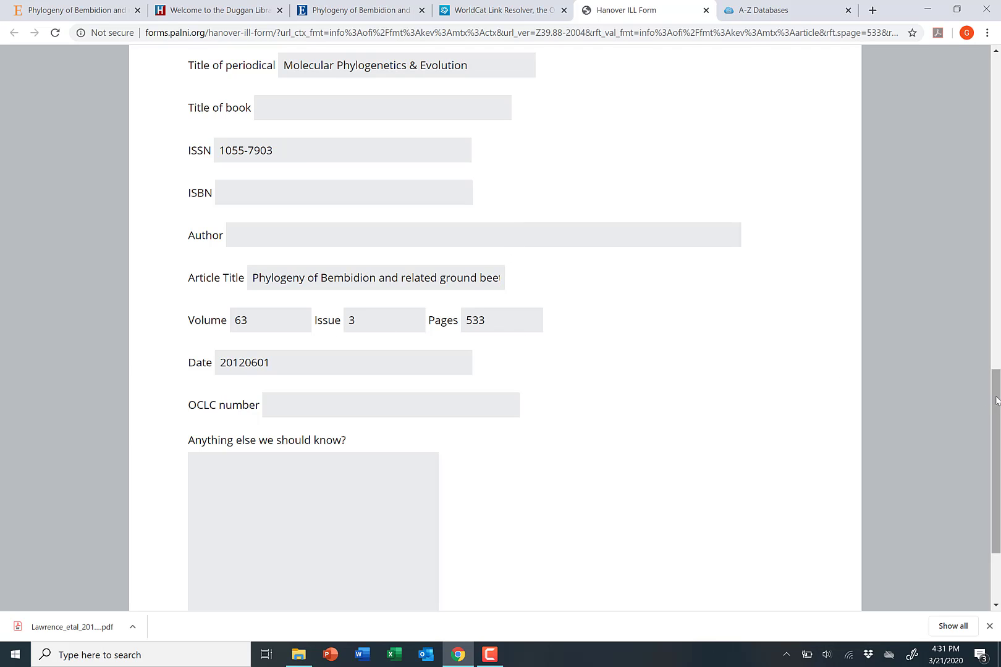
left_click_drag(996, 407, 999, 215)
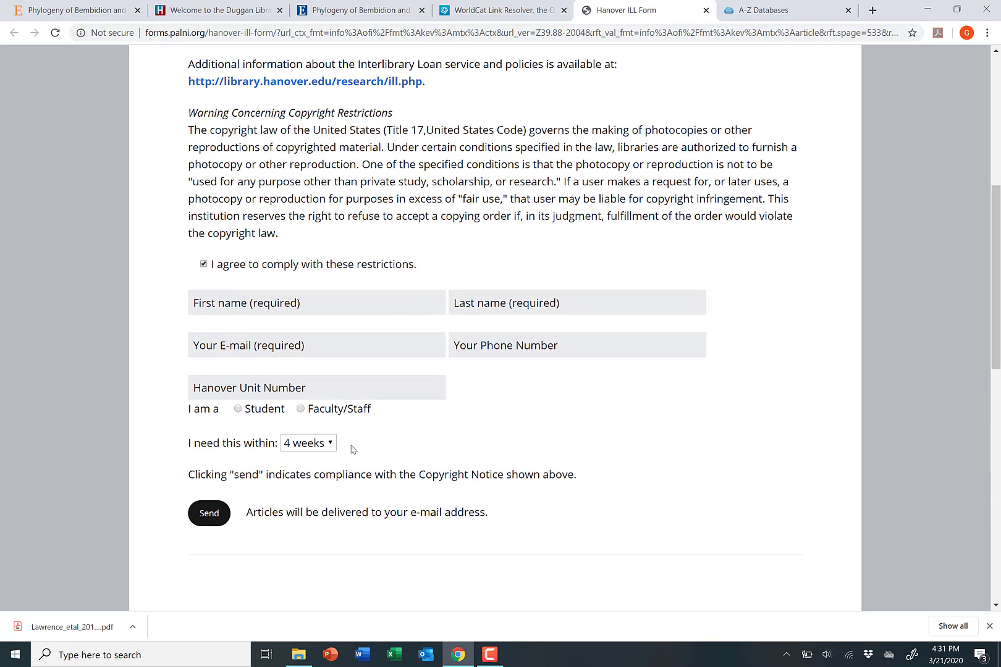
left_click(329, 447)
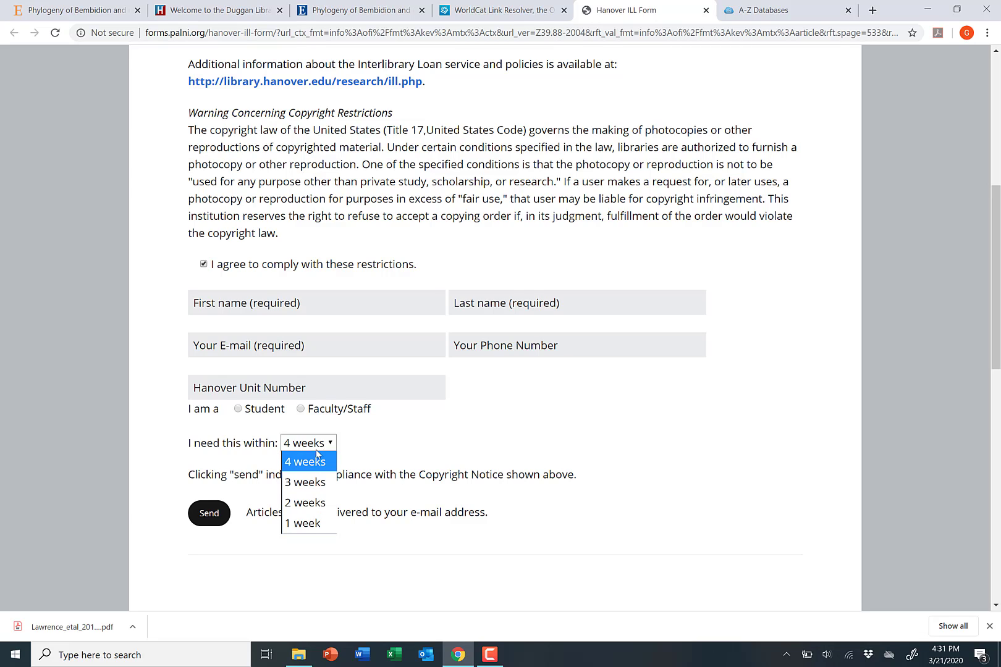
left_click(361, 449)
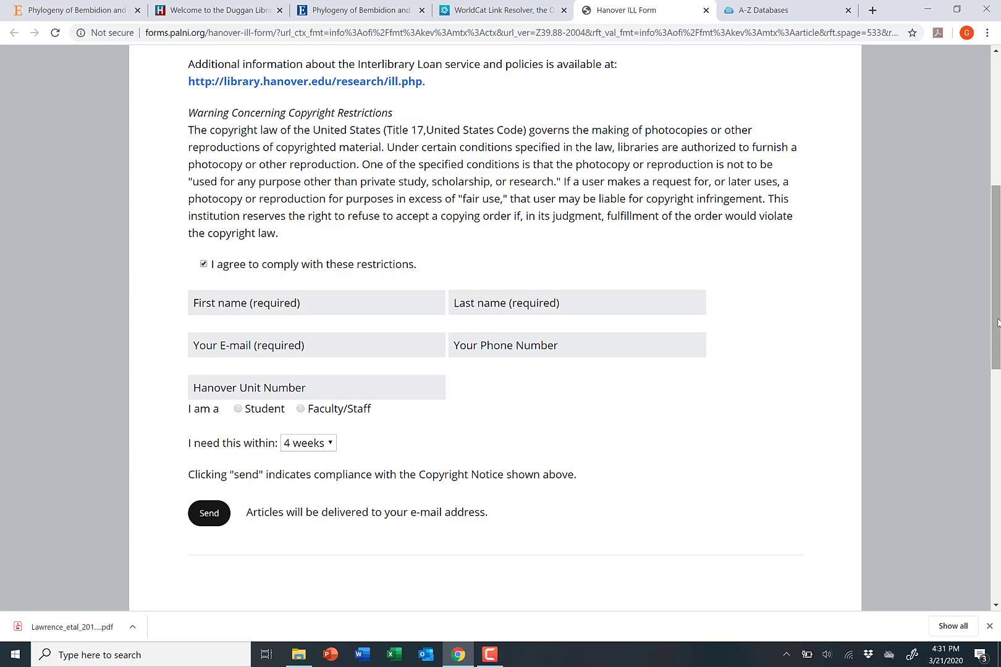
scroll(996, 321, "up", 6)
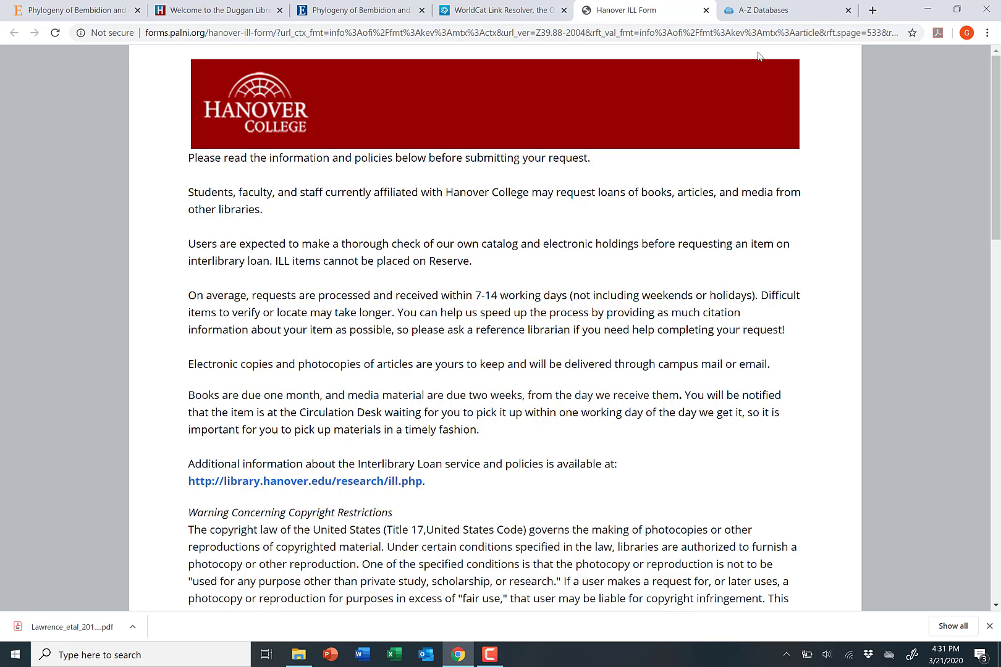
Step: Revisit the Duggan Library homepage and the article's detailed record in Academic Search Premier
left_click(210, 14)
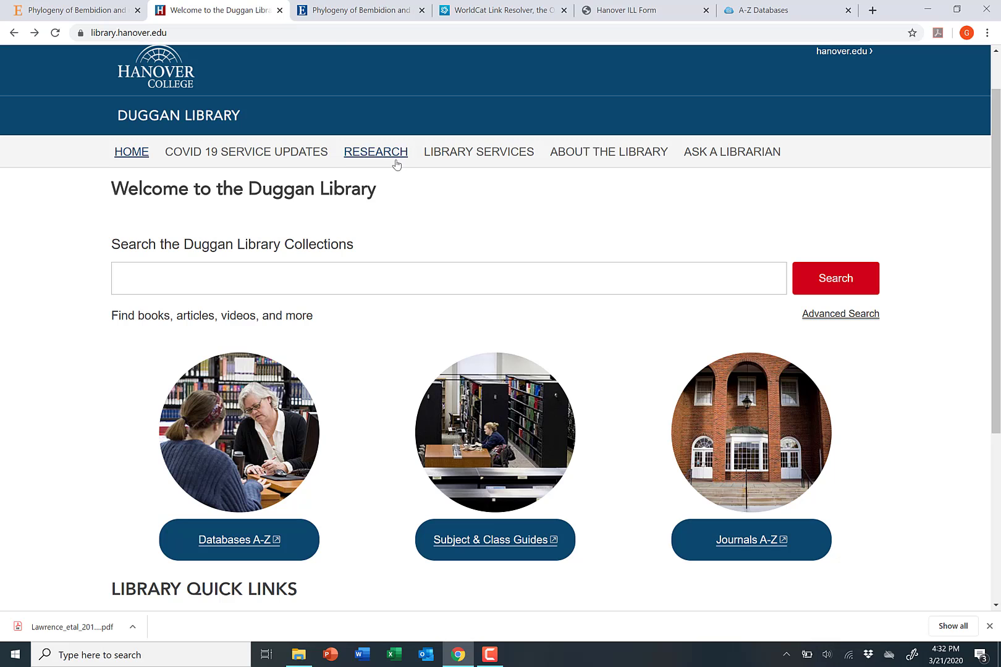
left_click(350, 16)
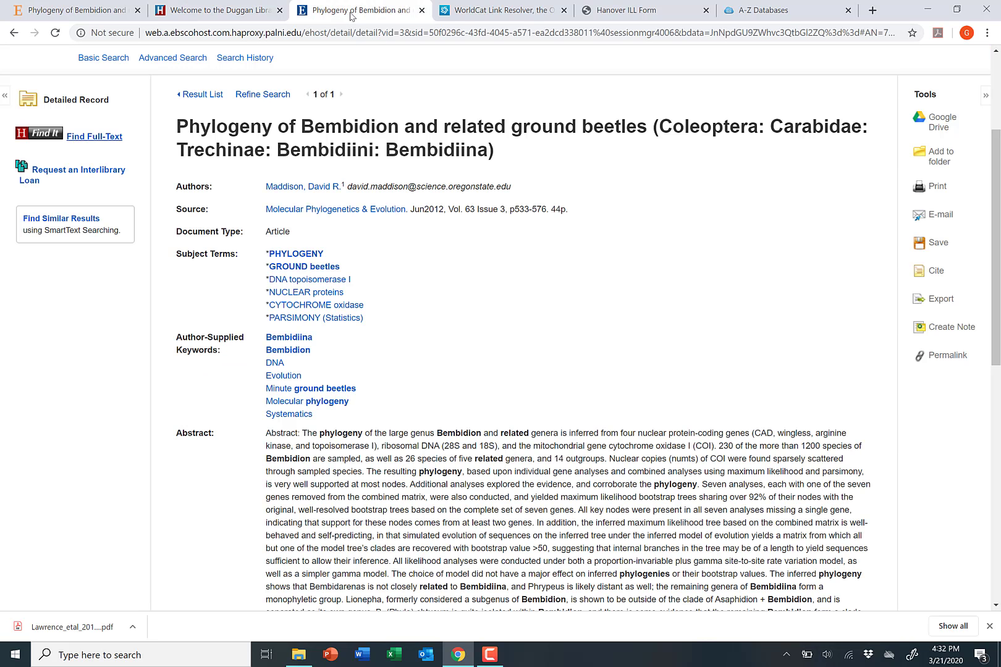